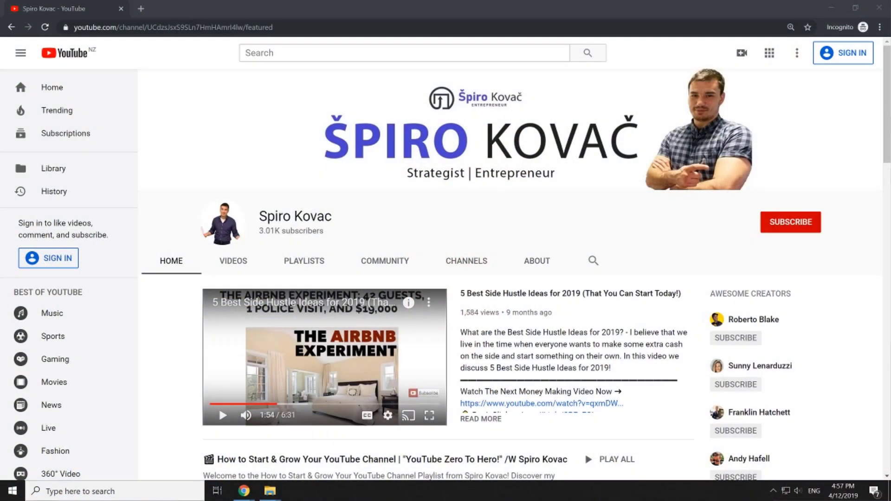
# - Scroll the other channel's page, then bring up the signed-in WP Society channel home page
pyautogui.moveTo(888, 98); pyautogui.dragTo(862, 140)
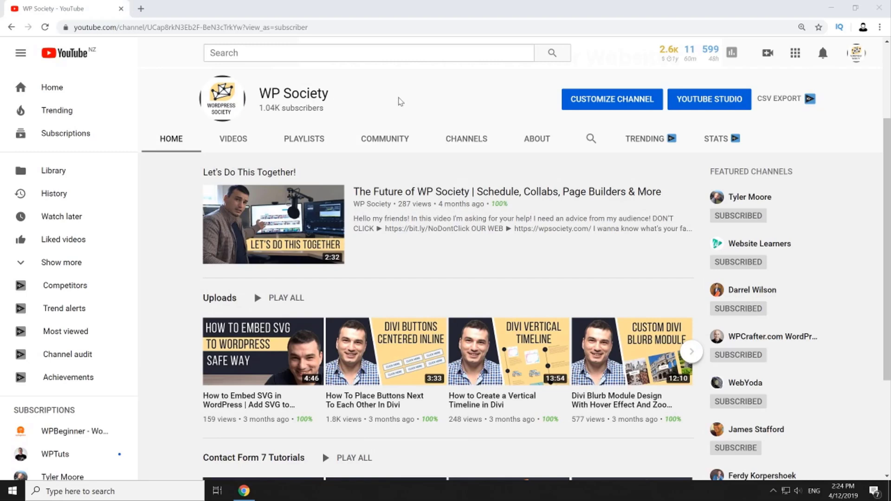
# - Go to YouTube Studio from the account menu to reach the channel's four playlists
pyautogui.click(857, 54)
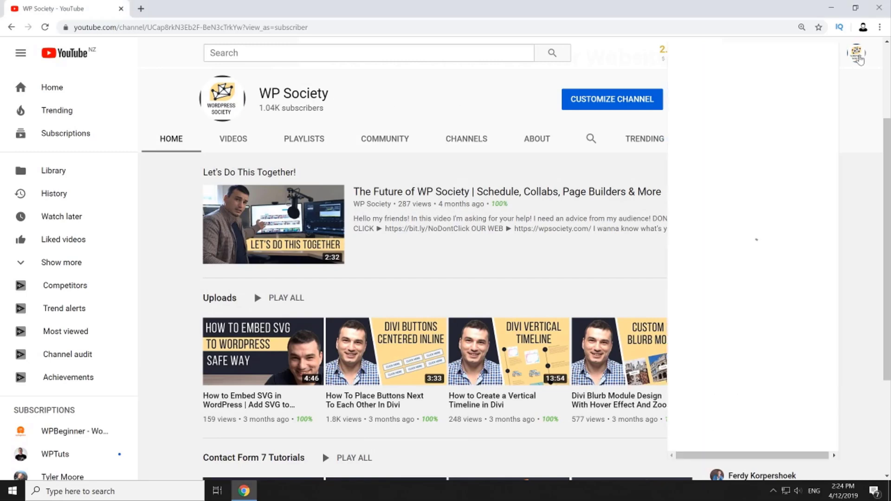
pyautogui.click(734, 151)
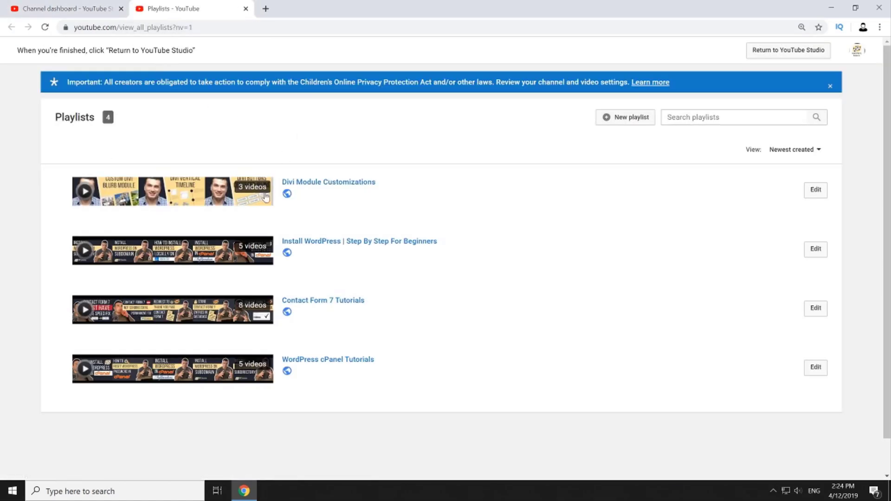
# - Create a new playlist titled 'Blog playlist' with its visibility set to Private
pyautogui.click(624, 120)
pyautogui.click(608, 169)
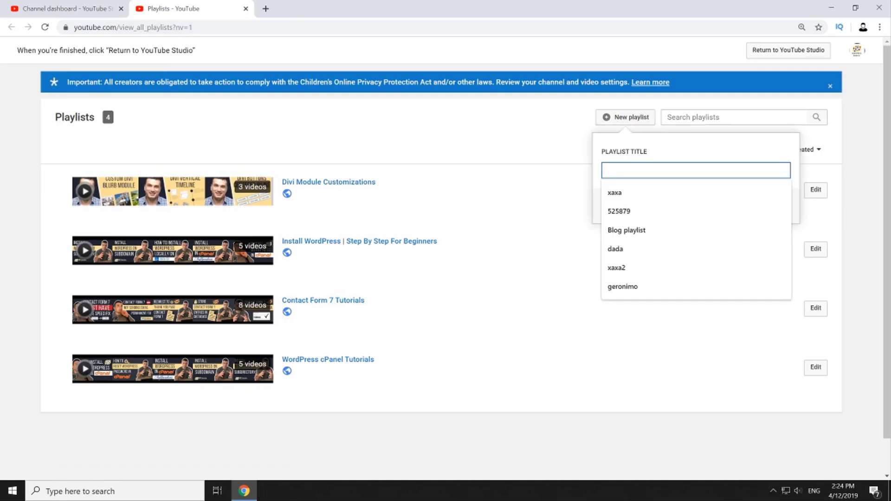
pyautogui.click(639, 230)
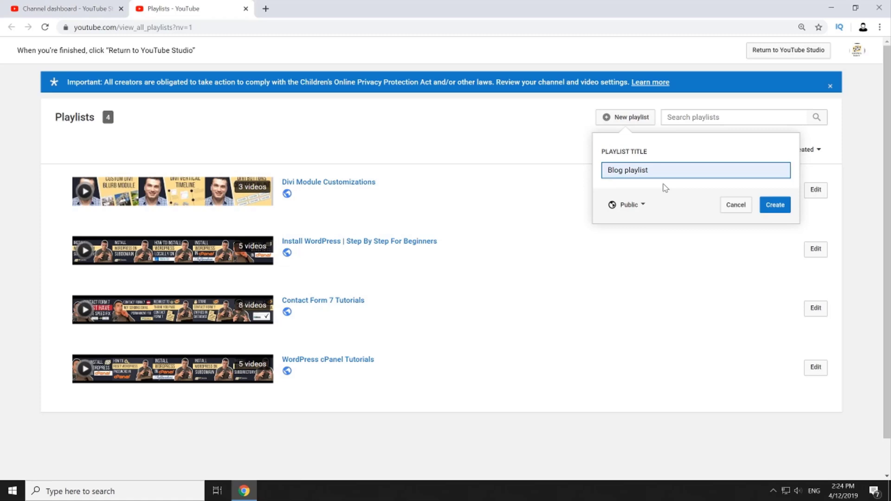
pyautogui.click(666, 188)
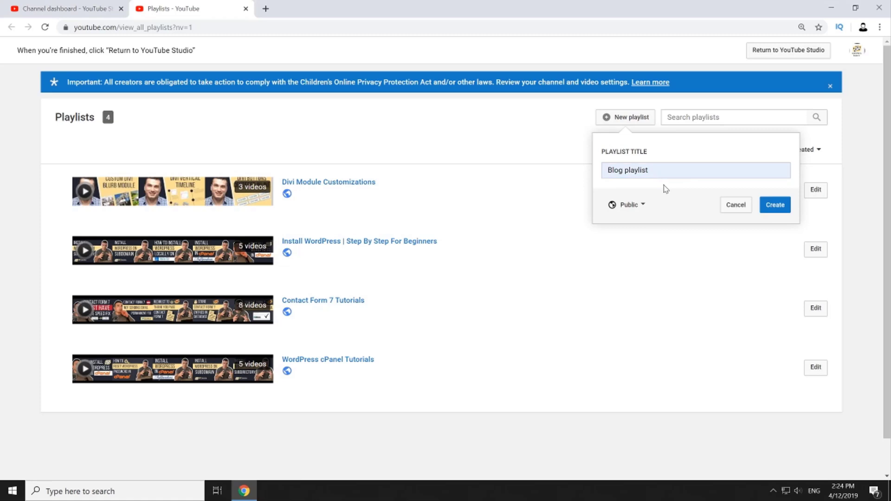
pyautogui.click(640, 205)
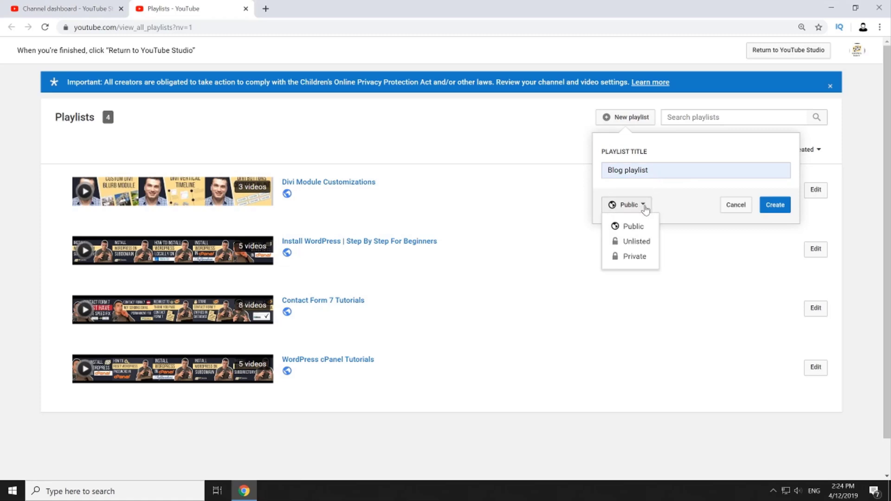
pyautogui.click(640, 242)
pyautogui.click(639, 206)
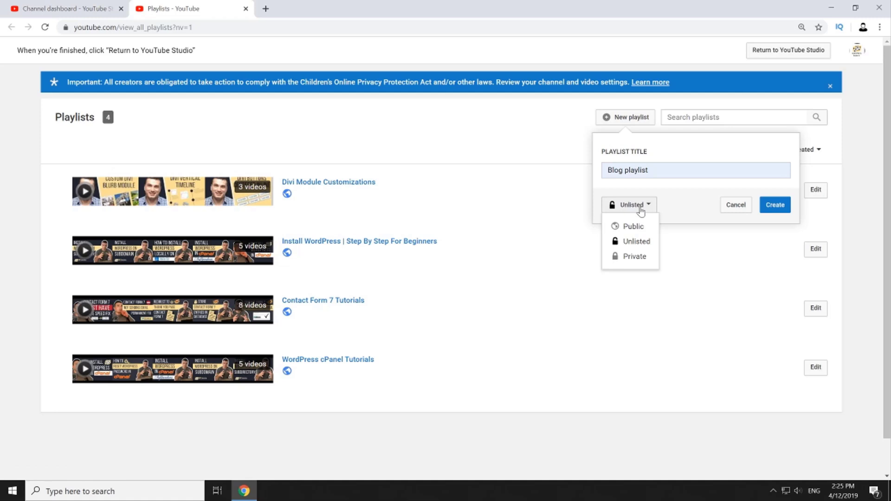
pyautogui.click(643, 260)
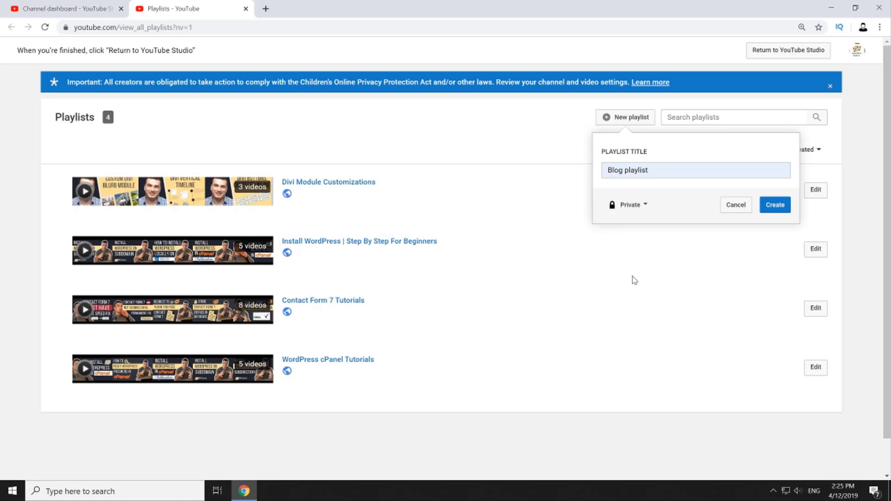
pyautogui.click(776, 211)
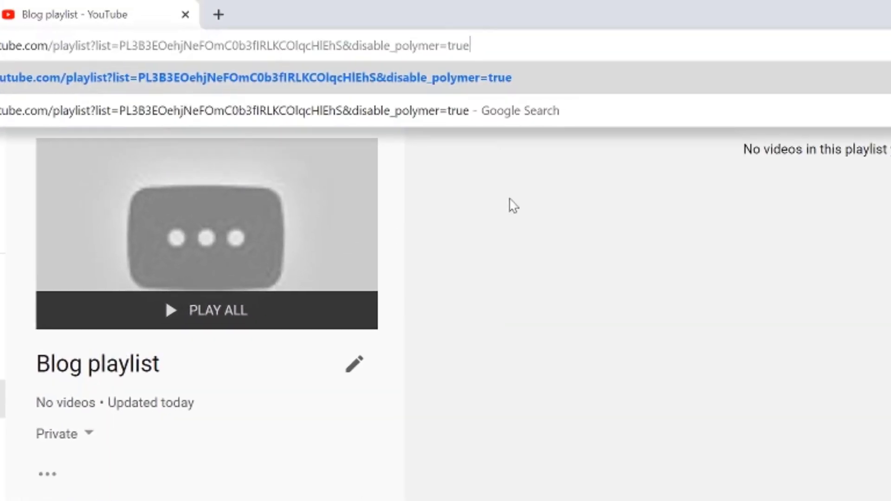
# - Reload the Blog playlist page with '&disable_polymer=true' kept at the end of its URL
pyautogui.click(496, 198)
pyautogui.moveTo(333, 46)
pyautogui.mouseDown()
pyautogui.moveTo(373, 45)
pyautogui.moveTo(342, 45)
pyautogui.mouseUp()
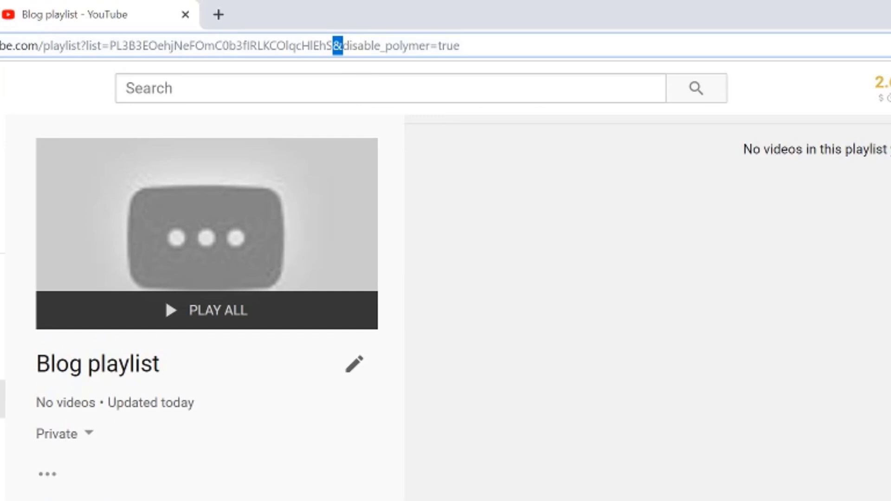
pyautogui.moveTo(343, 46); pyautogui.dragTo(439, 37)
pyautogui.click(439, 38)
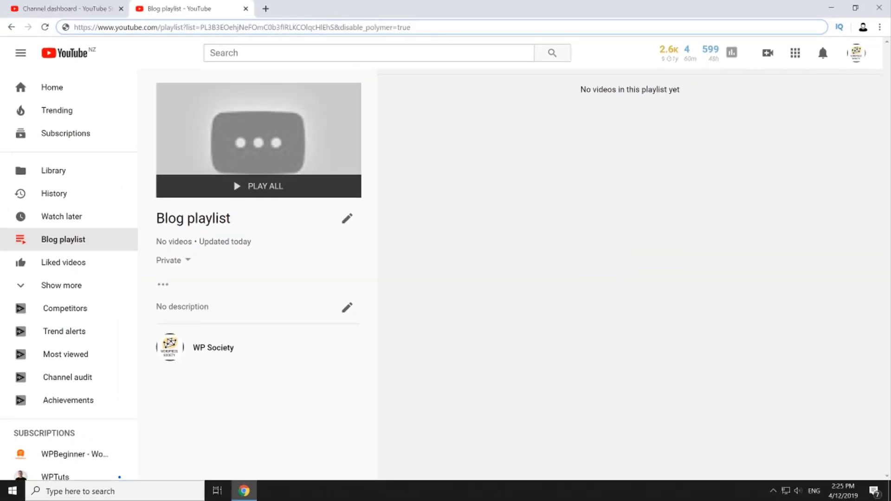
pyautogui.press('Return')
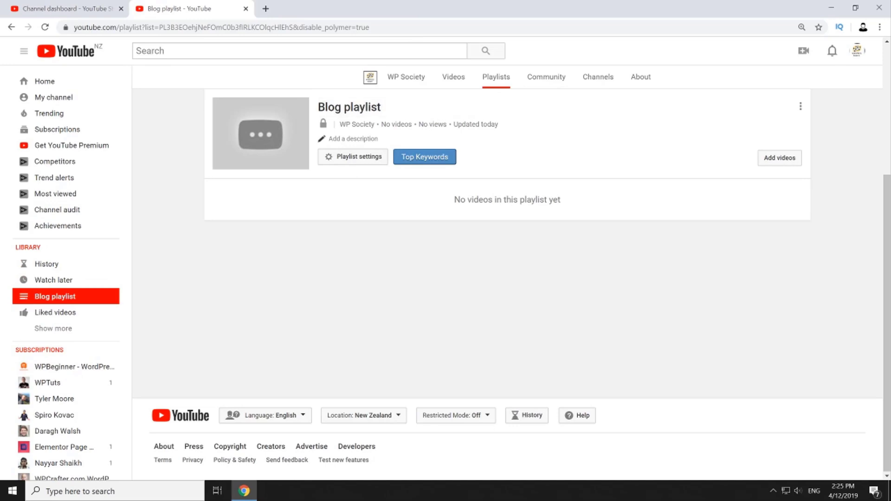
# - Search for a beginner YouTube-growth video and add the first result to the playlist
pyautogui.click(778, 159)
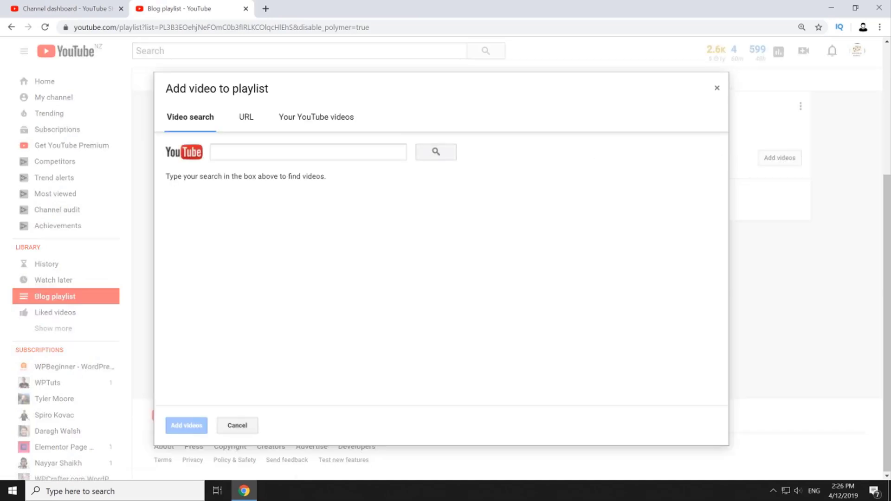
pyautogui.write('Roberto Blake')
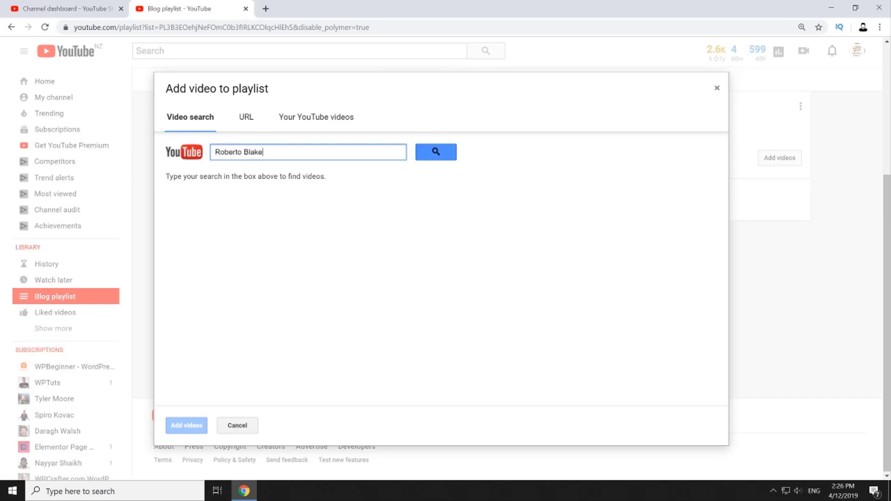
pyautogui.click(441, 156)
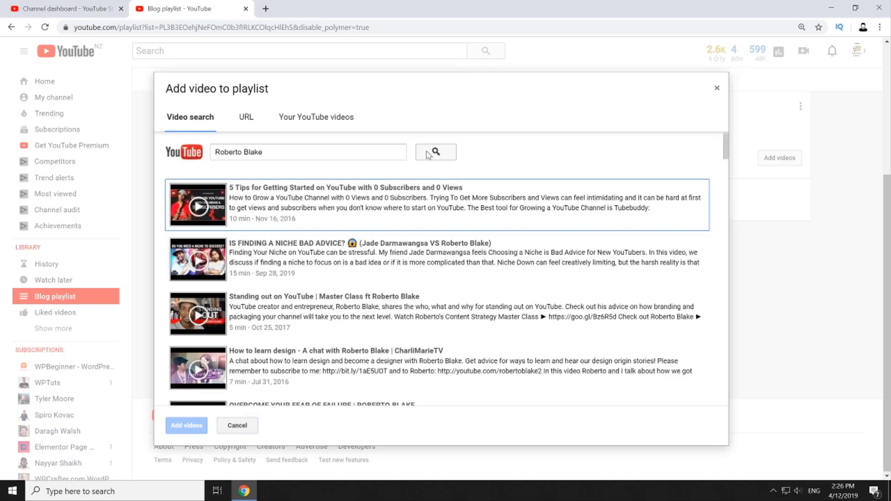
pyautogui.click(367, 206)
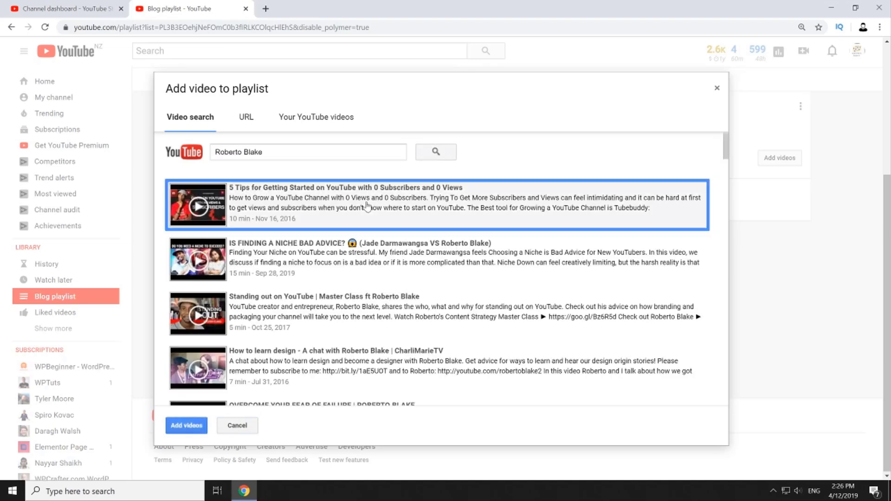
pyautogui.click(186, 426)
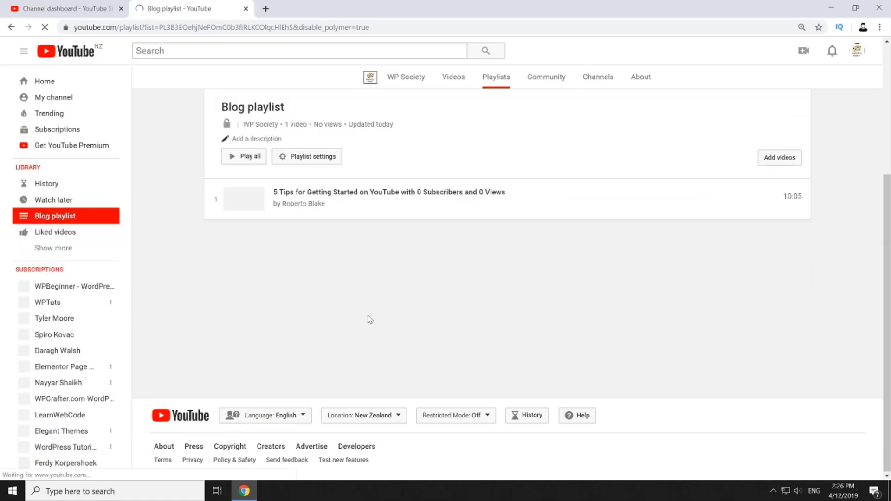
# - Add the channel's Divi buttons and Embed SVG in WordPress tutorials from Your YouTube videos
pyautogui.click(780, 158)
pyautogui.click(256, 120)
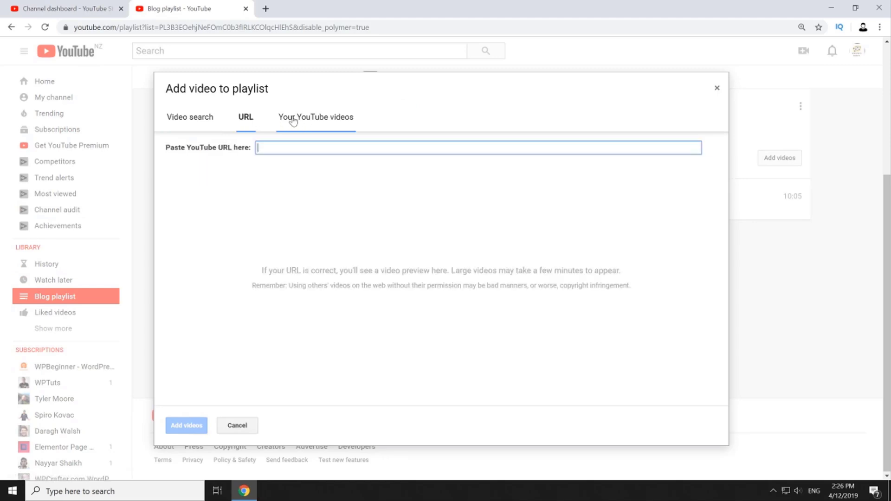
pyautogui.click(304, 119)
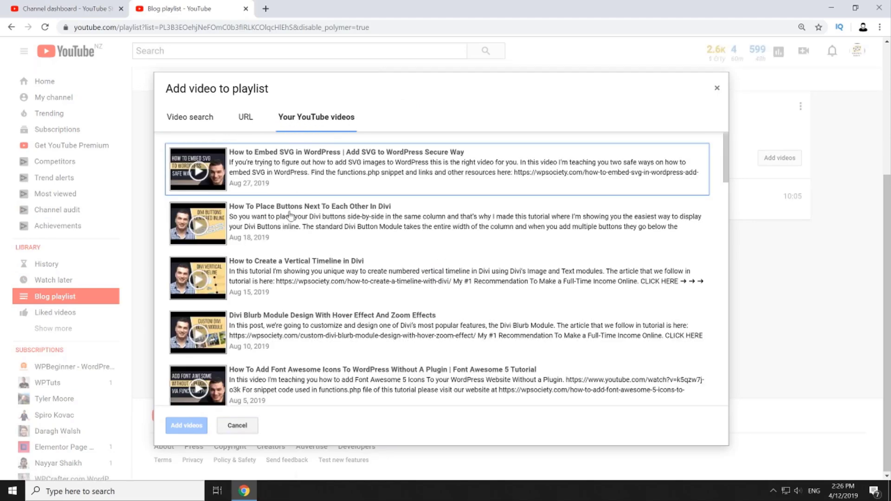
pyautogui.click(277, 218)
pyautogui.click(279, 186)
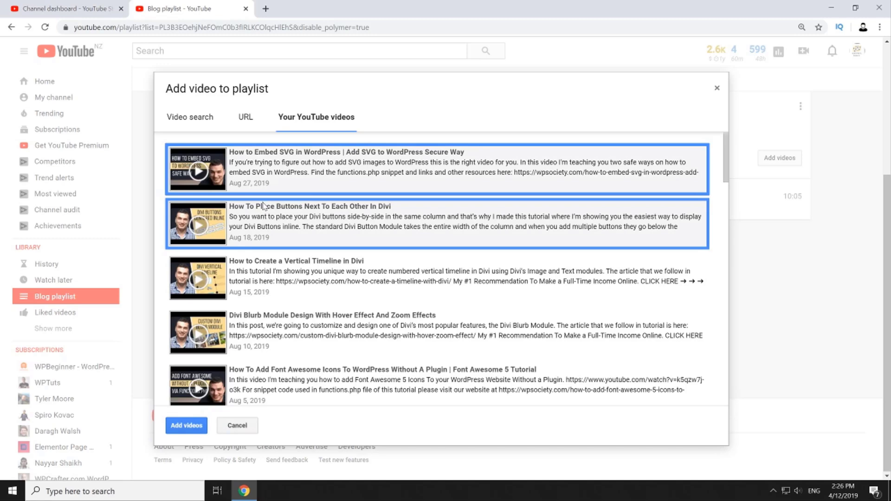
pyautogui.click(186, 425)
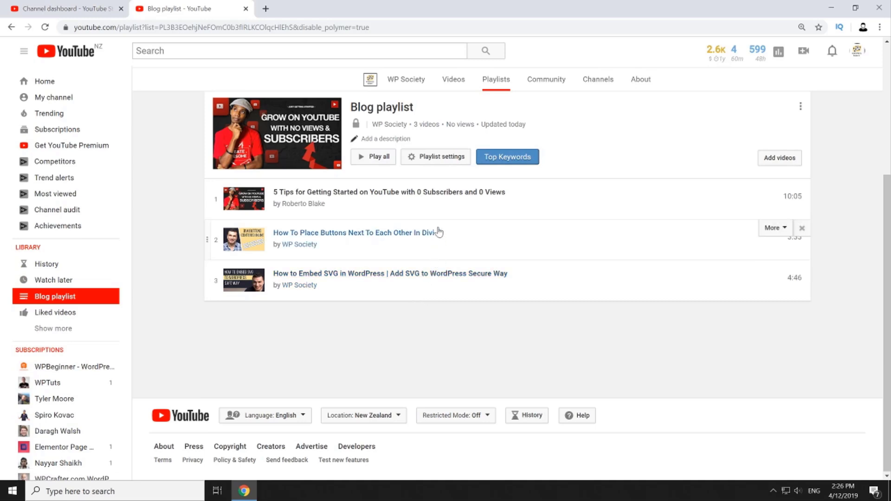
# - In playlist settings, put new videos at the top and remove the Tag auto-add rule
pyautogui.click(434, 159)
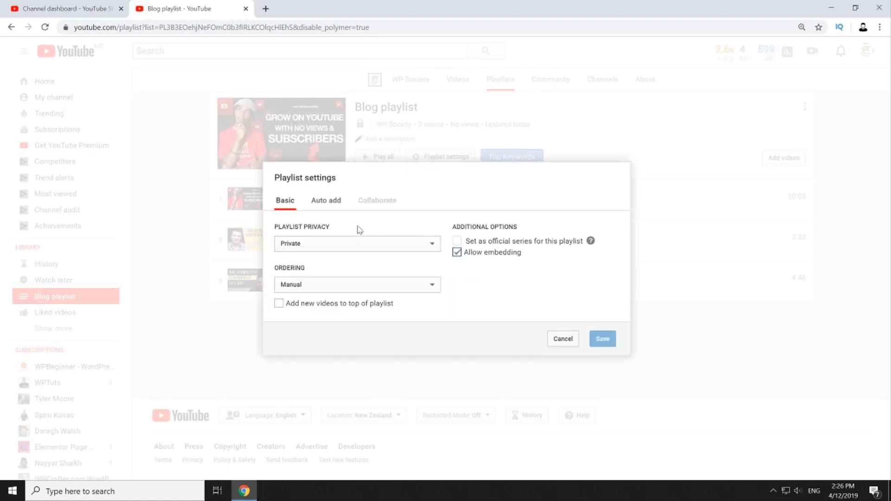
pyautogui.click(302, 288)
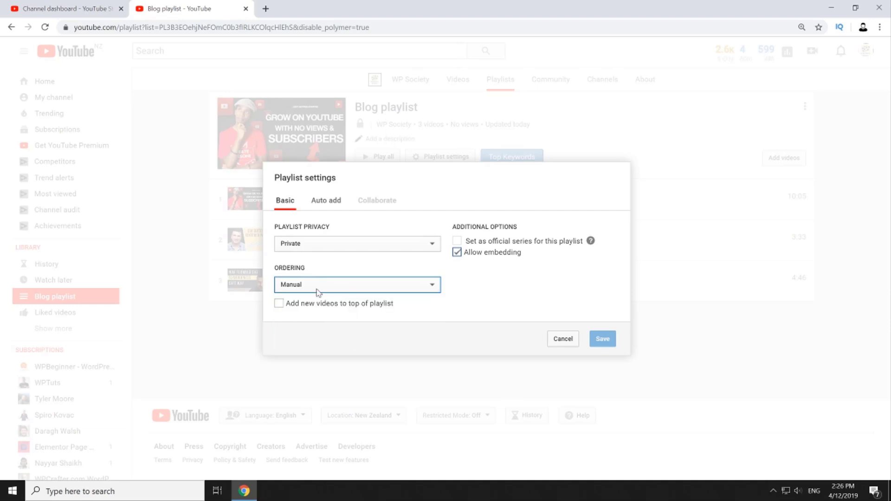
pyautogui.click(279, 305)
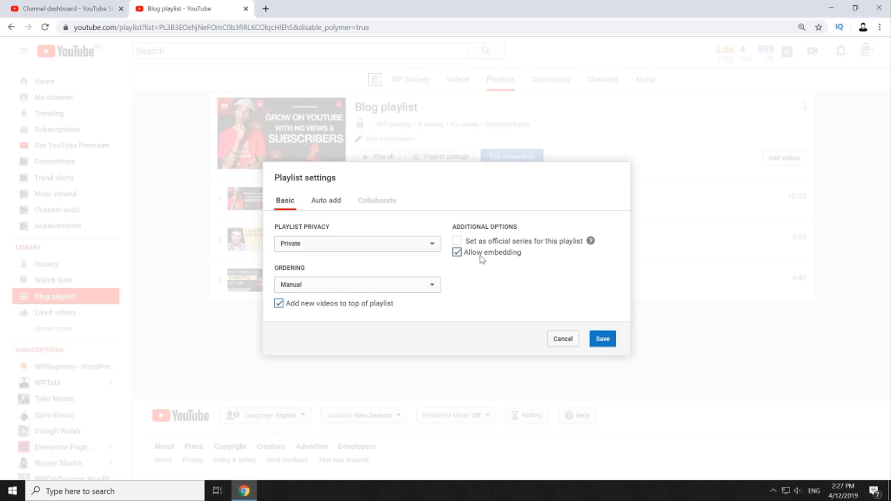
pyautogui.click(326, 201)
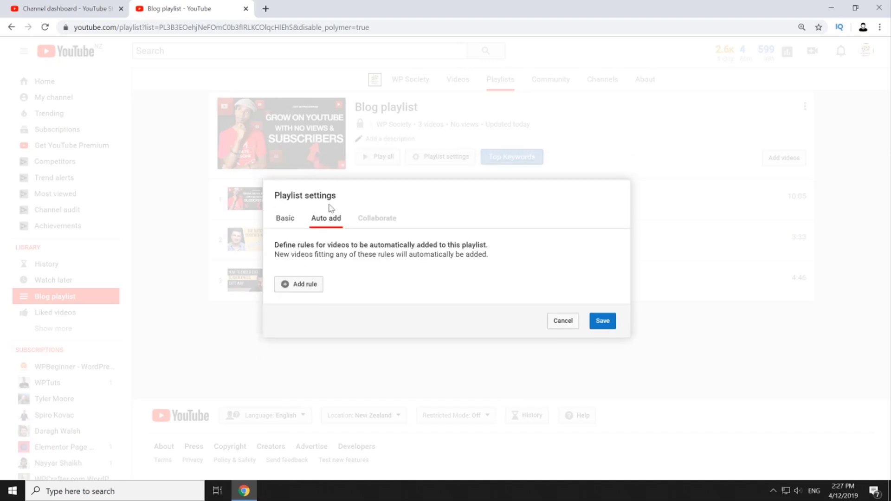
pyautogui.click(288, 282)
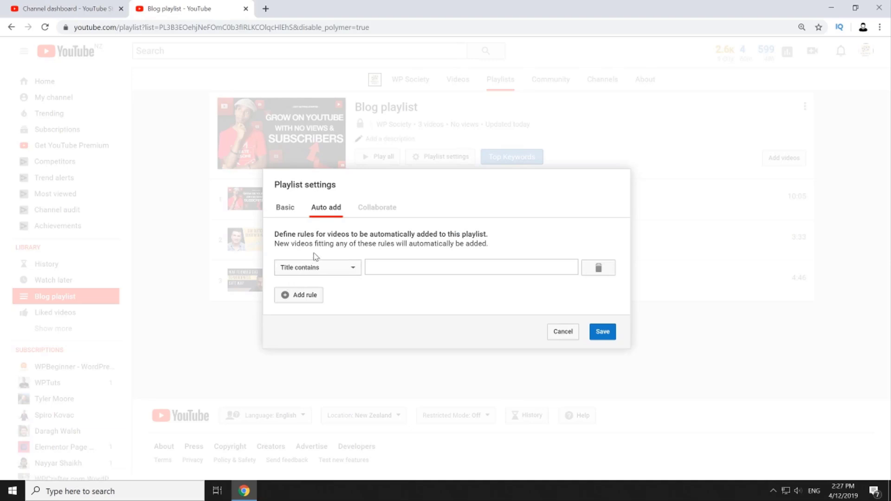
pyautogui.click(339, 268)
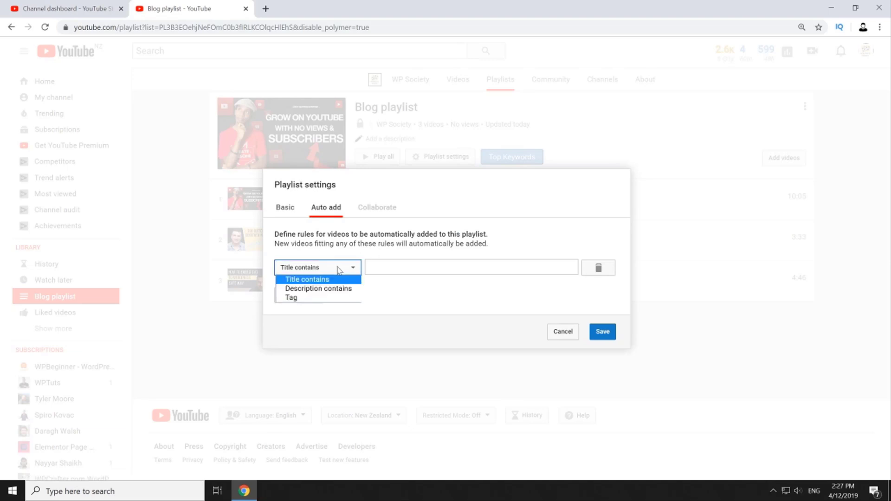
pyautogui.click(293, 299)
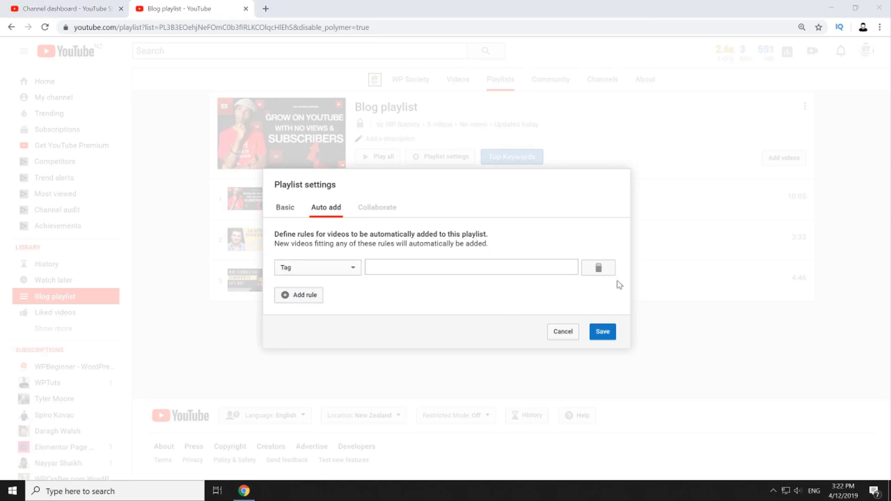
pyautogui.click(598, 268)
# - Turn collaboration off, set playlist privacy to Private, and save the settings
pyautogui.click(285, 207)
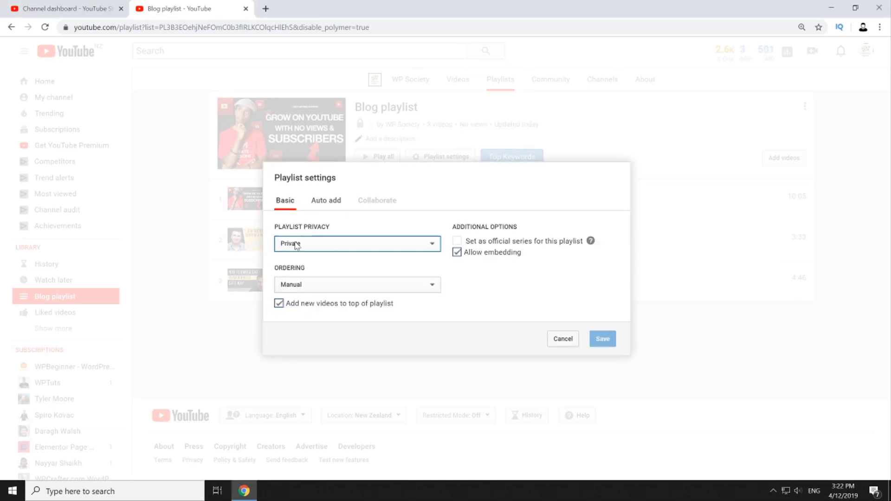
pyautogui.click(295, 244)
pyautogui.click(295, 264)
pyautogui.click(377, 201)
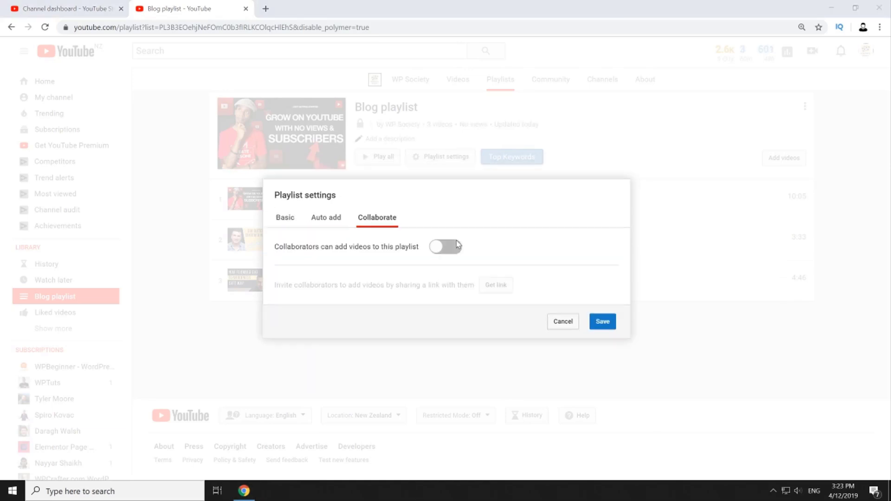
pyautogui.click(455, 246)
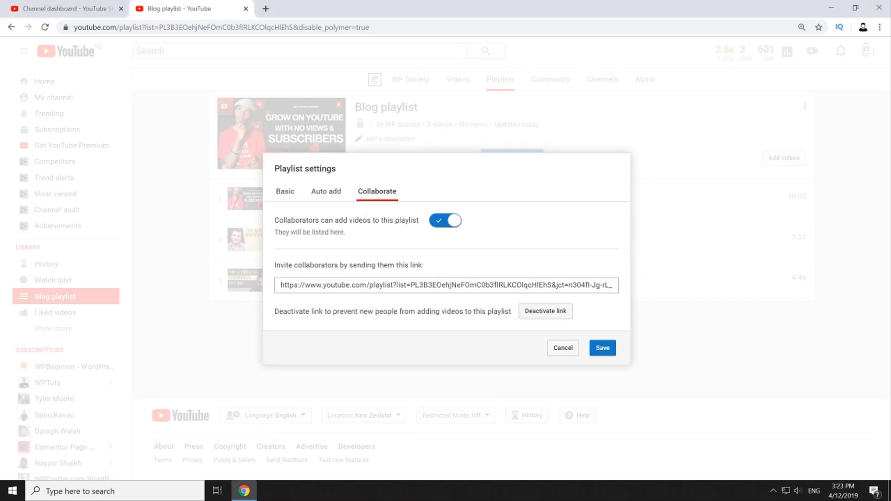
pyautogui.click(443, 221)
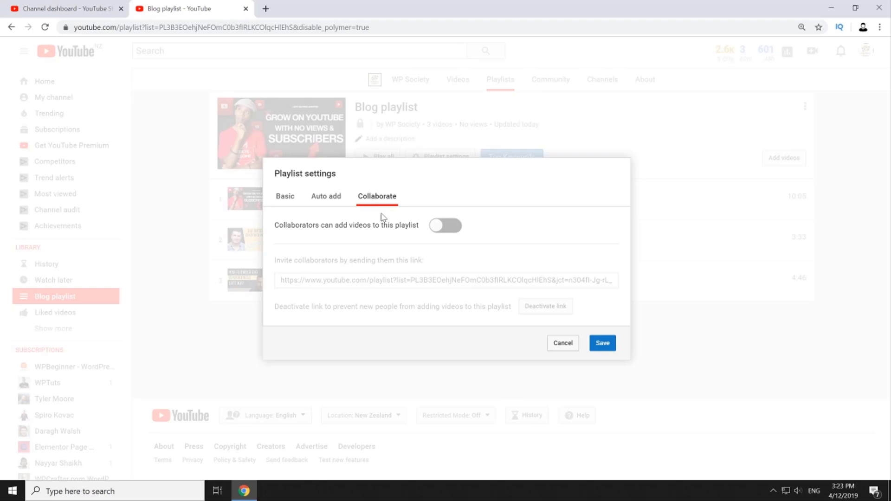
pyautogui.click(285, 197)
pyautogui.click(306, 243)
pyautogui.click(306, 274)
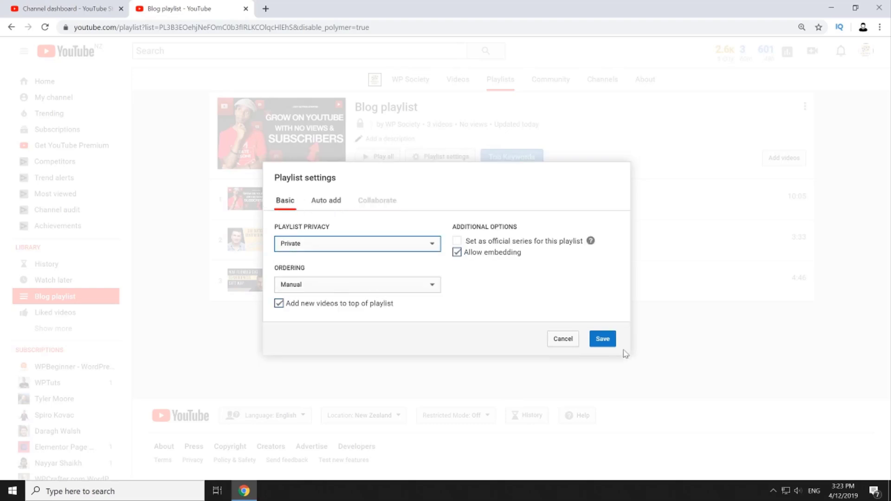
pyautogui.click(604, 339)
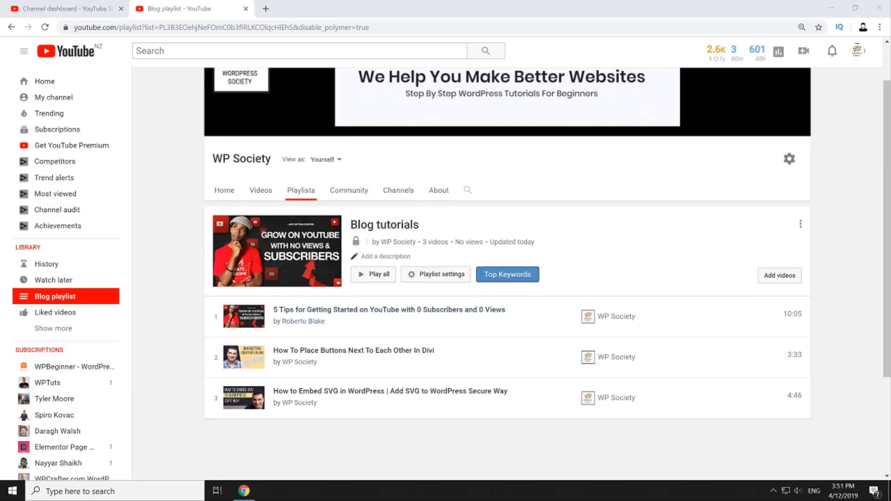
# - Paste and confirm the title 'How to Start & Grow Your Blog | "Beyond The Basics!"' with the host's name
pyautogui.hotkey('ctrl', 'v')
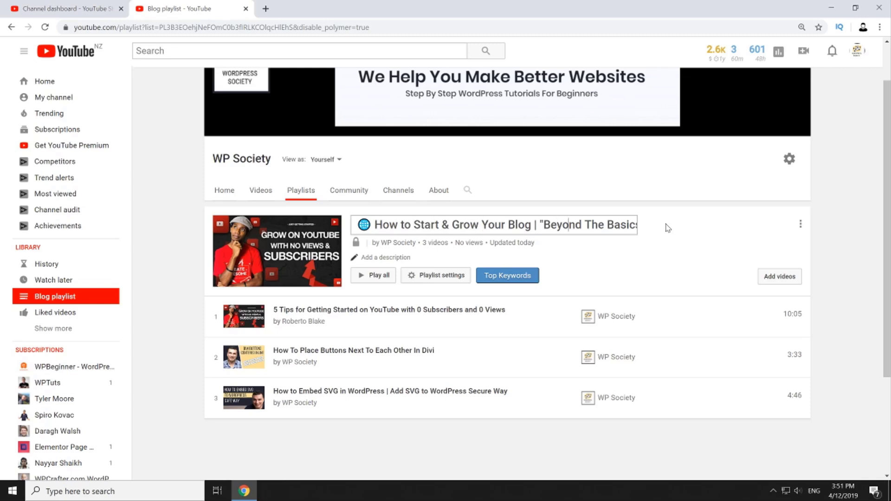
pyautogui.press('Right')
pyautogui.press('Right')
pyautogui.press('Right')
pyautogui.press('Right')
pyautogui.press('Right')
pyautogui.press('Right')
pyautogui.press('Right')
pyautogui.press('Right')
pyautogui.press('Right')
pyautogui.press('Right')
pyautogui.press('Right')
pyautogui.press('Right')
pyautogui.press('Right')
pyautogui.press('Right')
pyautogui.press('Right')
pyautogui.press('Right')
pyautogui.press('Right')
pyautogui.press('Right')
pyautogui.press('Right')
pyautogui.press('Right')
pyautogui.press('Return')
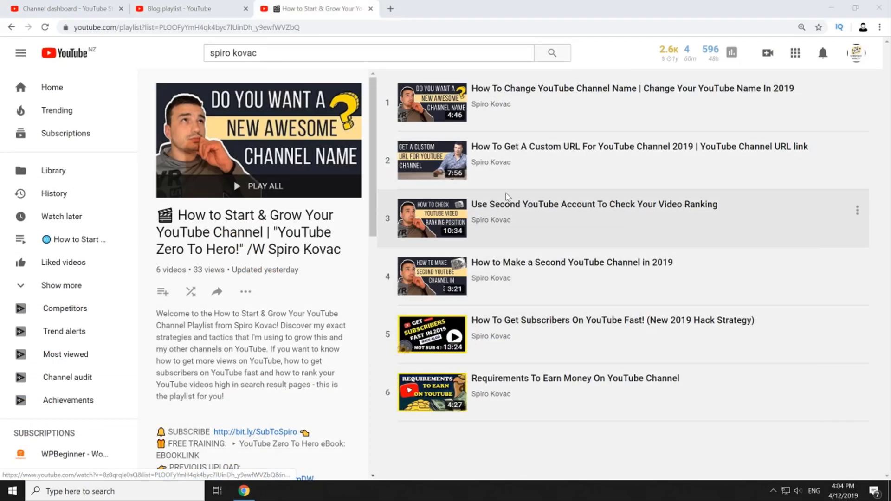
# - Enlarge the templated description box and select its opening welcome paragraph
pyautogui.scroll(-1, 365, 197)
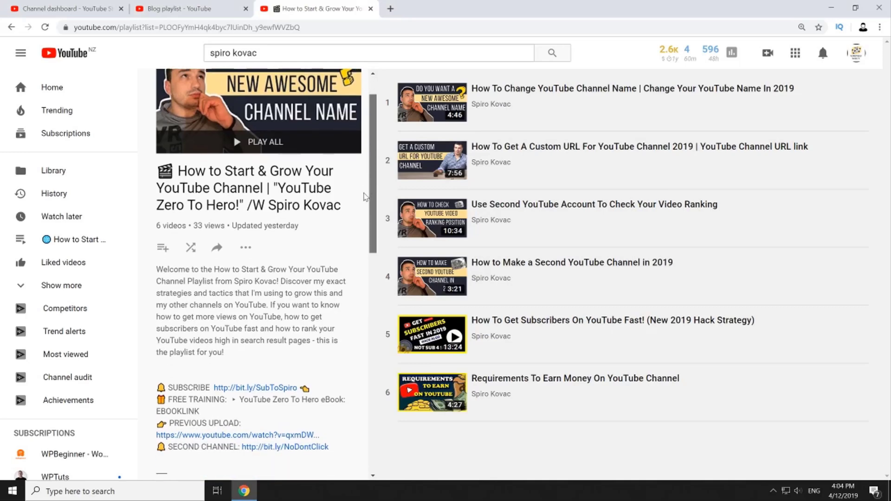
pyautogui.scroll(-10, 365, 198)
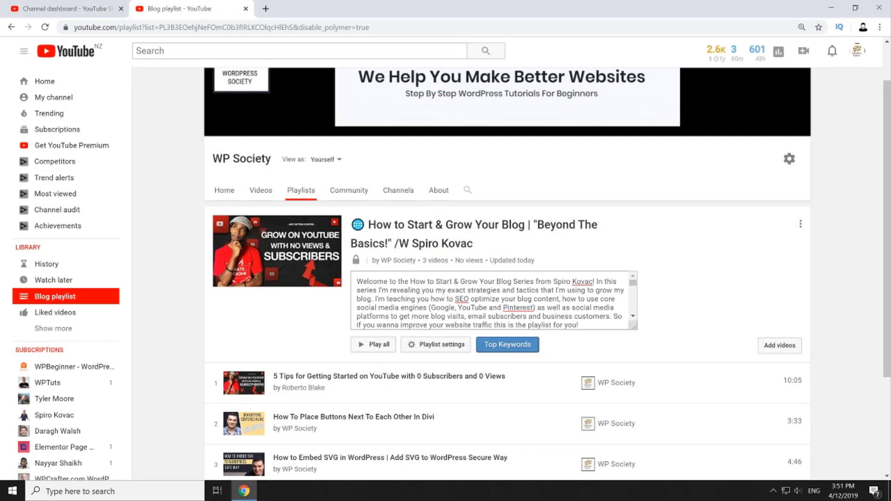
pyautogui.moveTo(639, 331); pyautogui.dragTo(634, 400)
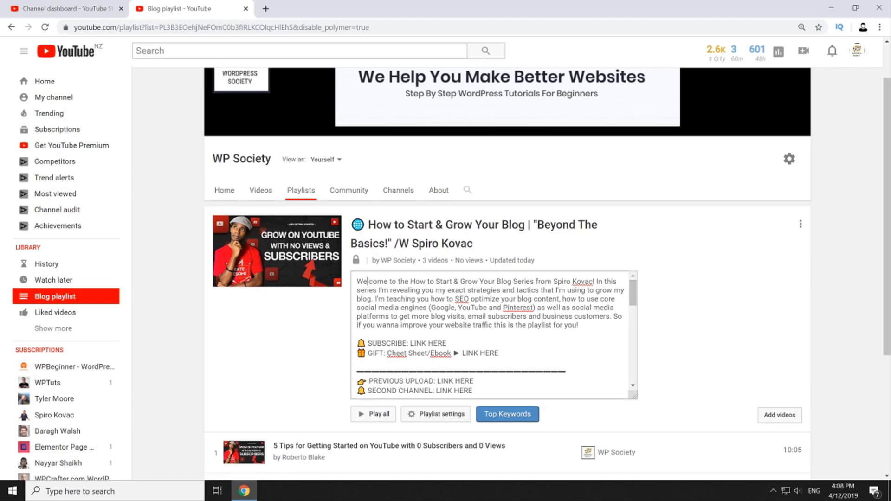
pyautogui.hotkey('shift', 'Right')
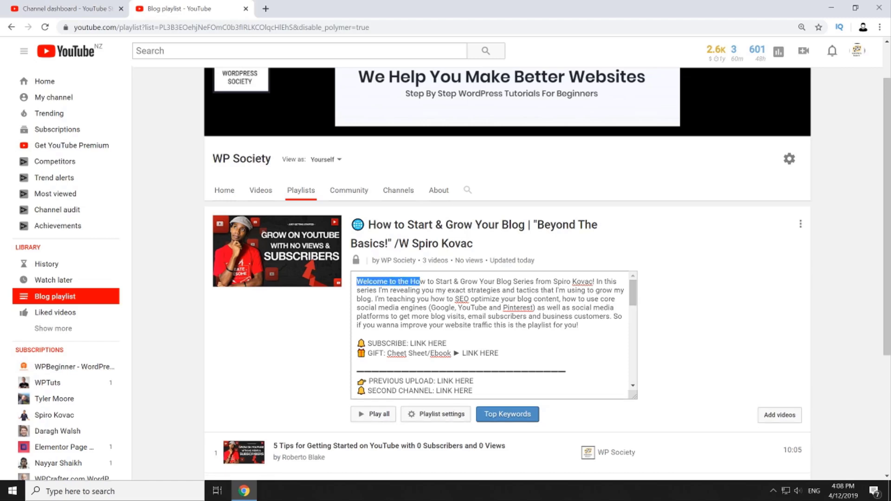
pyautogui.hotkey('shift', 'Right')
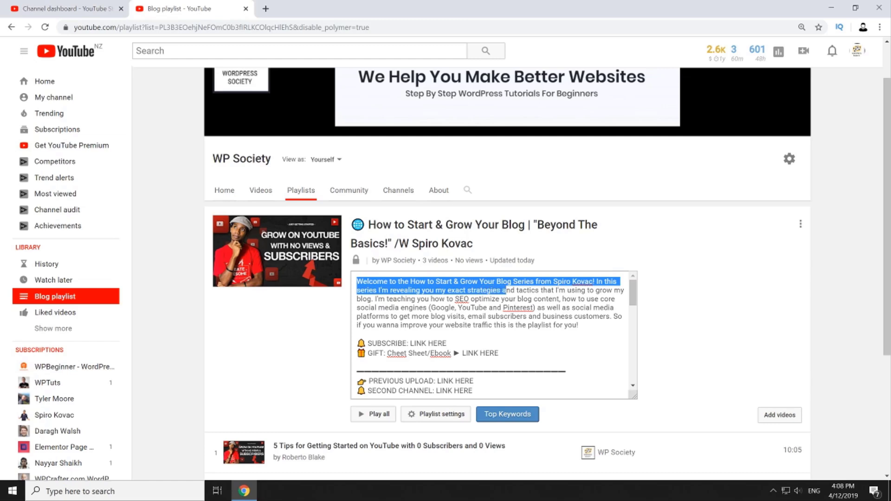
pyautogui.hotkey('shift', 'Down')
pyautogui.hotkey('shift', 'Right')
pyautogui.hotkey('shift', 'Right')
pyautogui.hotkey('shift', 'Right')
pyautogui.hotkey('shift', 'Right')
pyautogui.hotkey('shift', 'Right')
pyautogui.hotkey('shift', 'Down')
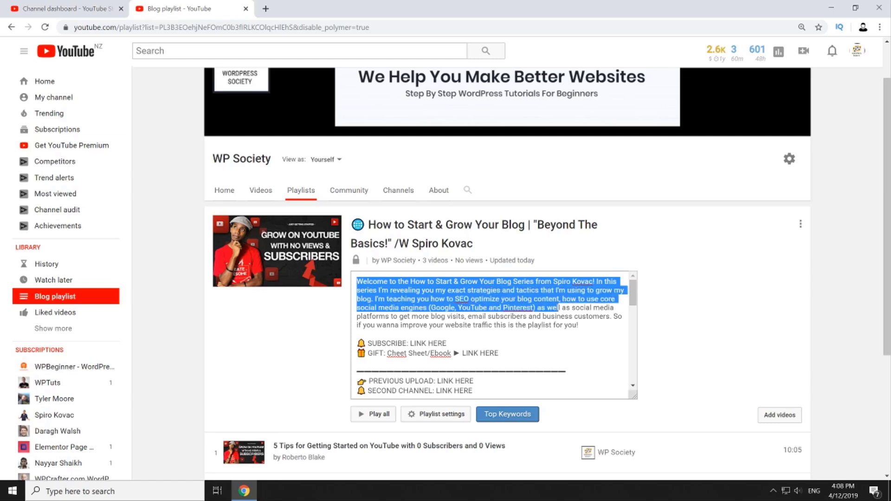
pyautogui.hotkey('shift', 'Down')
pyautogui.hotkey('shift', 'Down')
pyautogui.hotkey('shift', 'End')
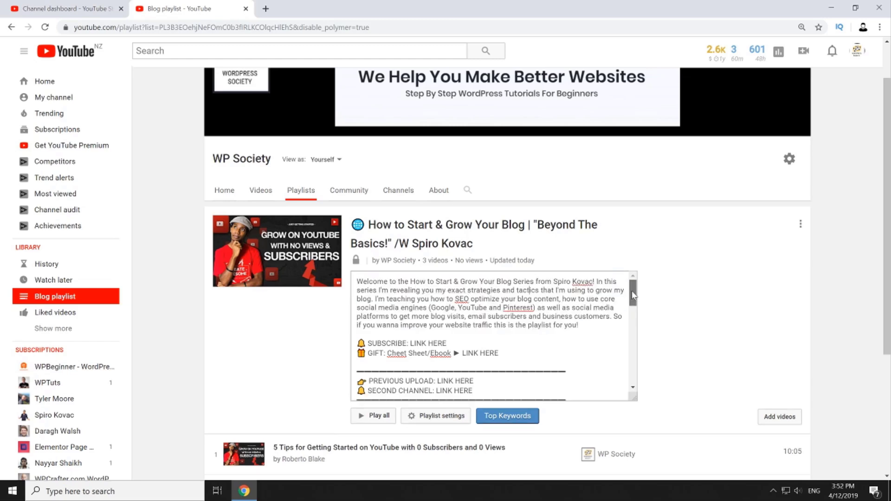
# - Check the subscribe and gift LINK HERE placeholders in the description
pyautogui.moveTo(630, 295); pyautogui.dragTo(630, 302)
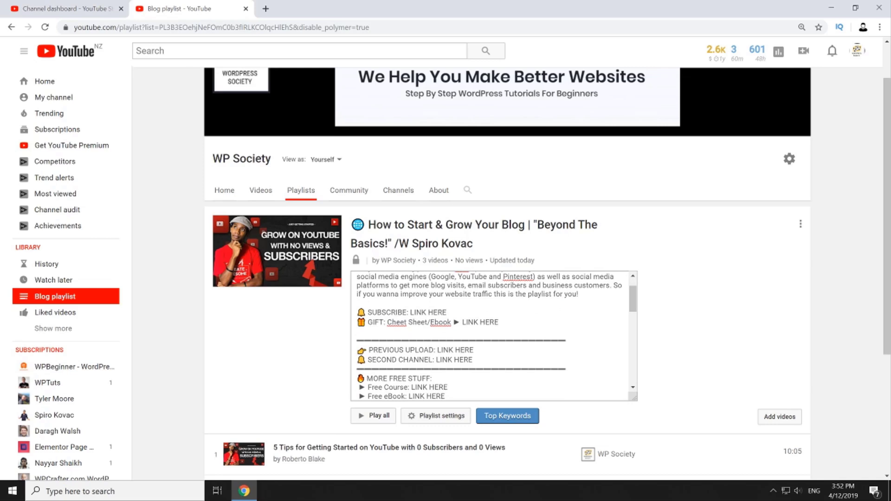
pyautogui.moveTo(410, 313); pyautogui.dragTo(447, 312)
pyautogui.click(447, 312)
pyautogui.moveTo(463, 322); pyautogui.dragTo(498, 322)
pyautogui.moveTo(387, 322); pyautogui.dragTo(449, 322)
pyautogui.click(499, 323)
# - Scroll through to the description's end with tools links, disclaimer and sign-off
pyautogui.moveTo(631, 297); pyautogui.dragTo(630, 304)
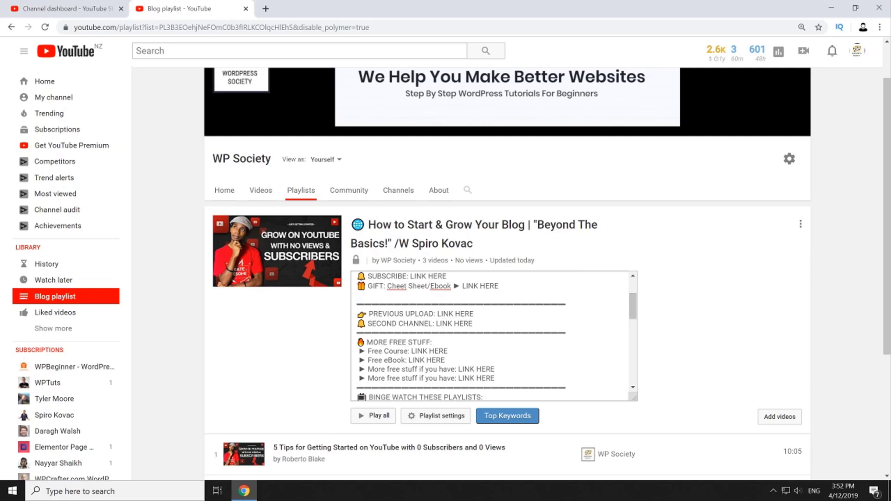
pyautogui.moveTo(634, 310); pyautogui.dragTo(630, 359)
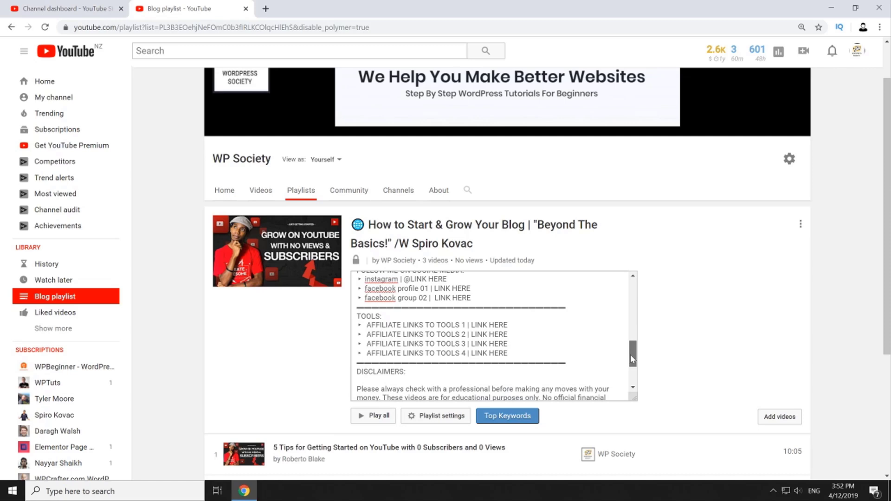
pyautogui.moveTo(630, 359); pyautogui.dragTo(631, 363)
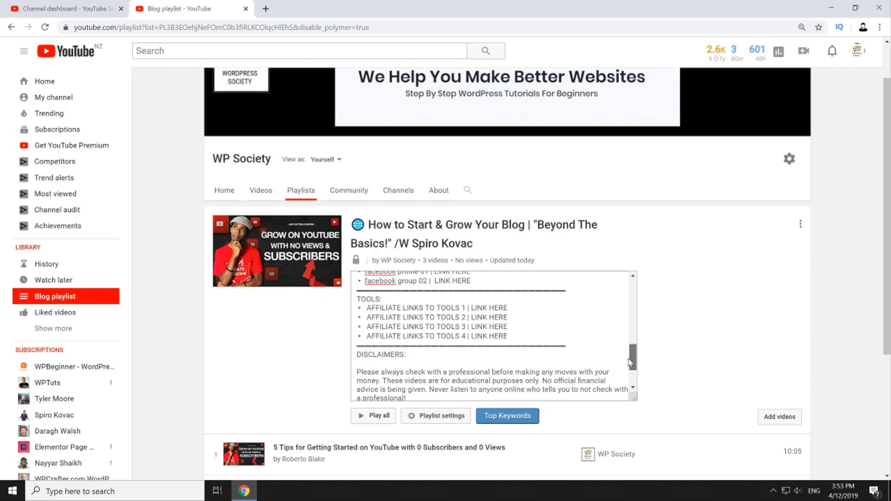
pyautogui.moveTo(630, 363); pyautogui.dragTo(628, 376)
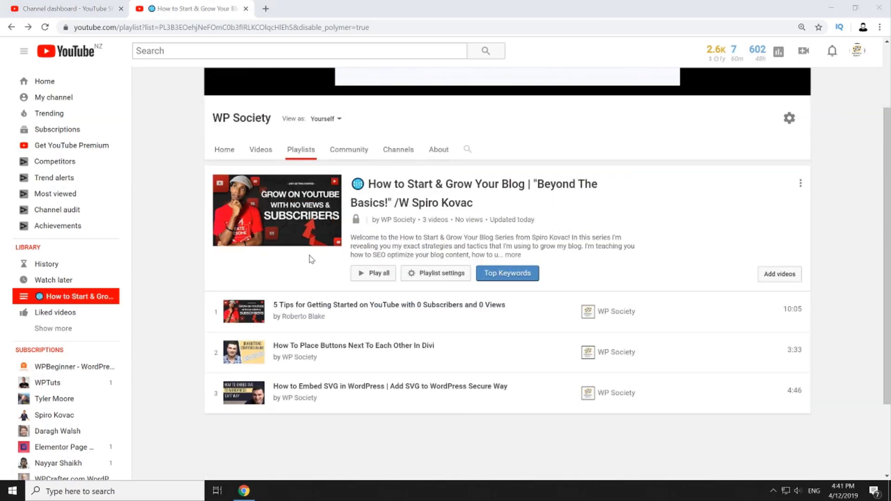
pyautogui.moveTo(622, 246)
pyautogui.click(801, 186)
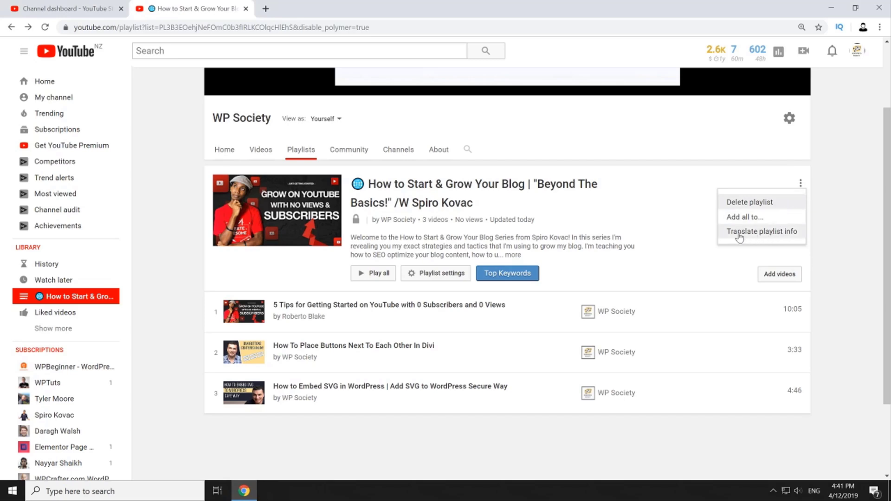
pyautogui.click(776, 238)
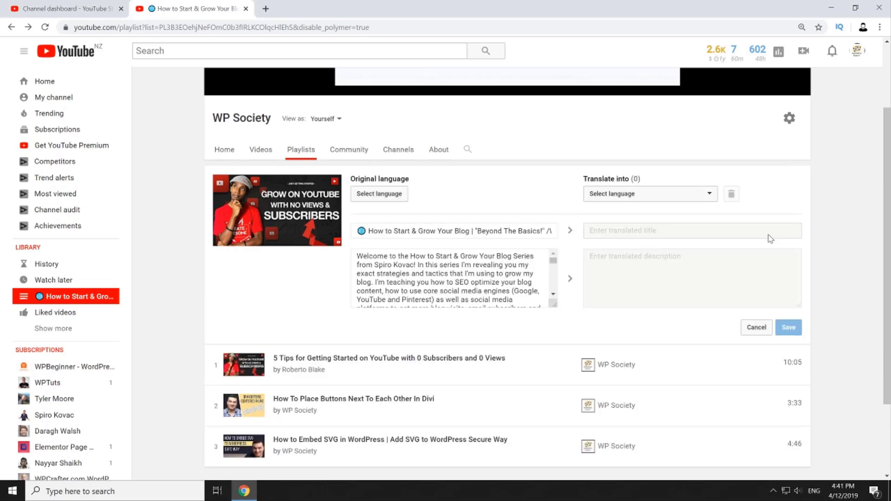
pyautogui.click(673, 194)
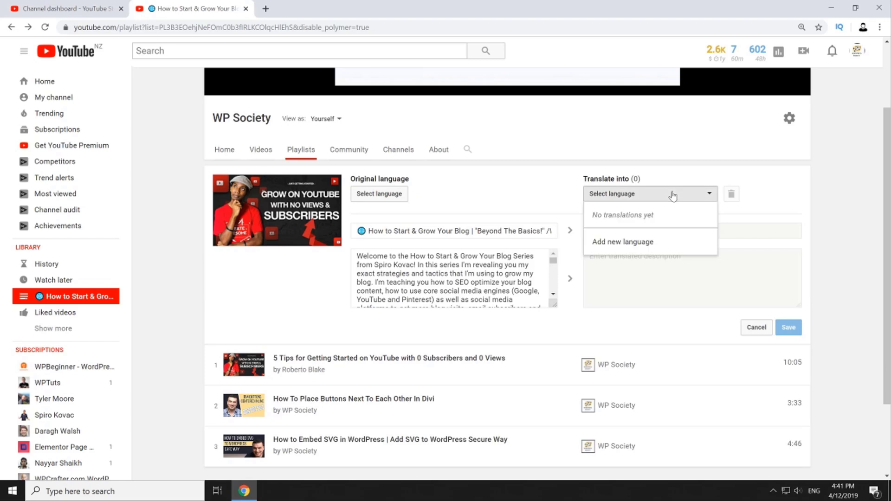
pyautogui.click(641, 242)
pyautogui.click(499, 330)
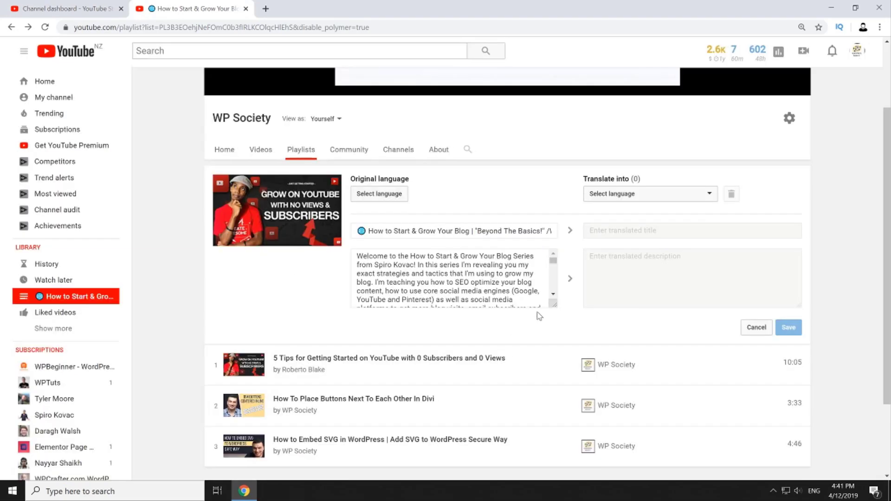
pyautogui.click(761, 328)
pyautogui.scroll(-2, 754, 312)
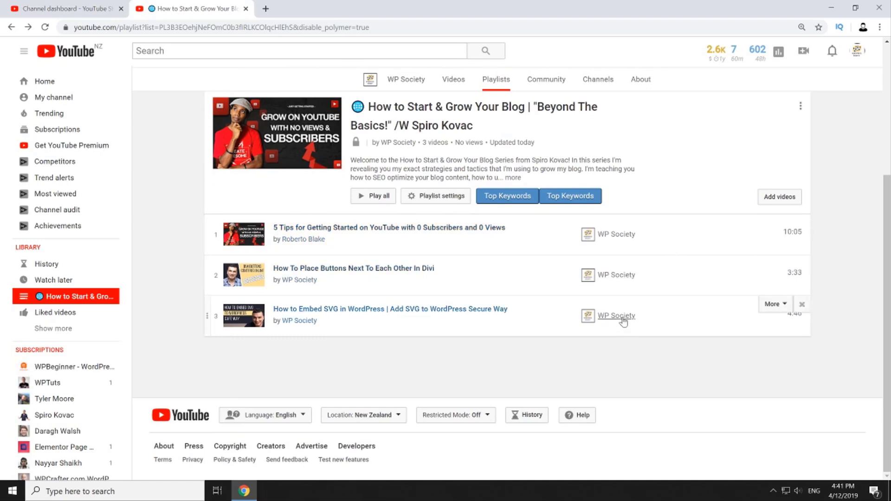
# - Use the third video, How to Embed SVG in WordPress, as the playlist thumbnail
pyautogui.click(784, 306)
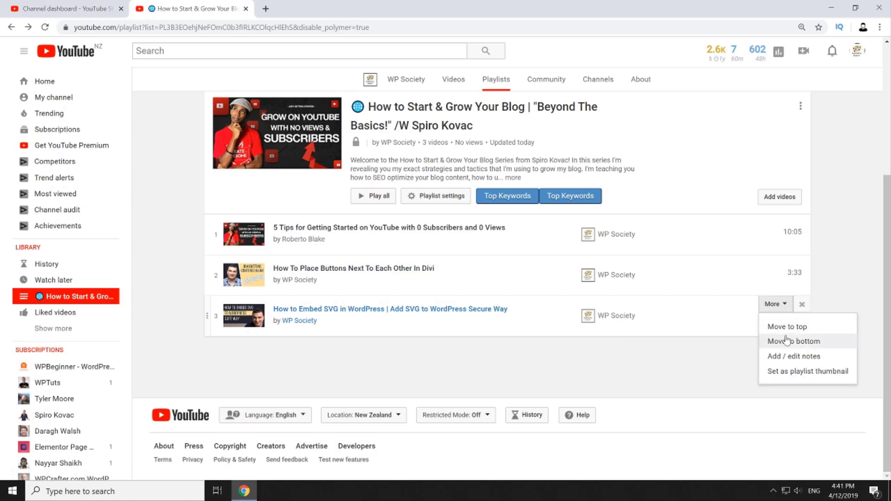
pyautogui.click(791, 372)
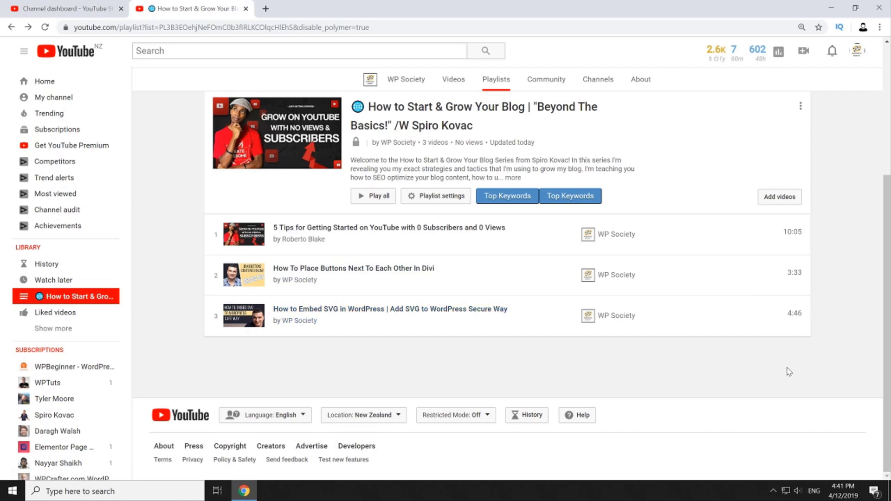